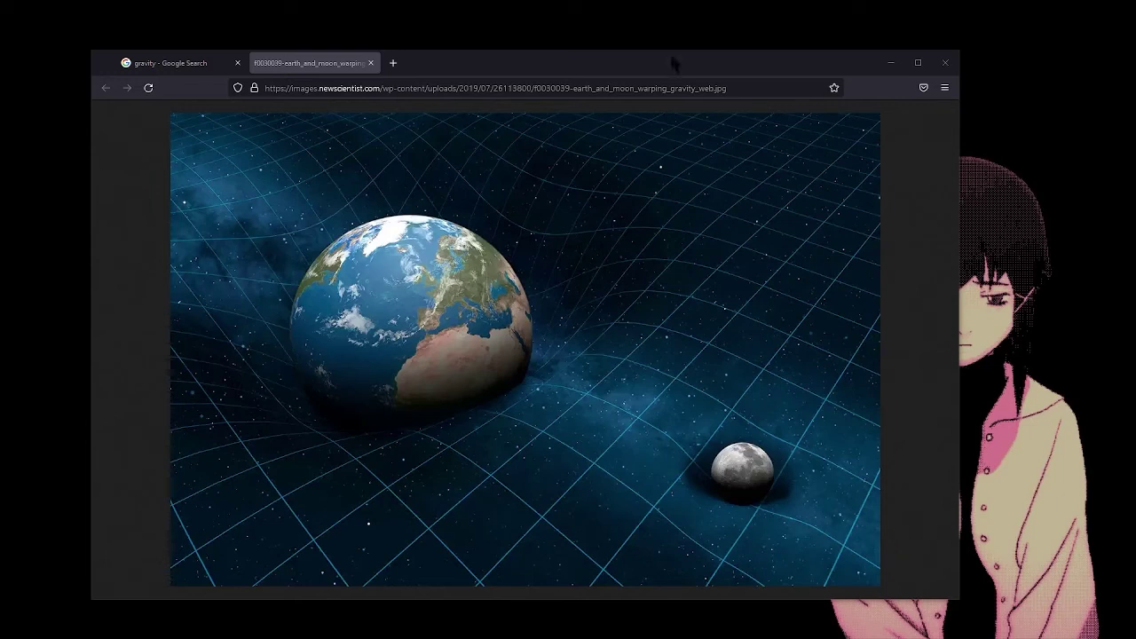
Close the earth-and-moon and gravity search tabs, then search Google for 'brain pop'.
left_click(393, 63)
middle_click(302, 63)
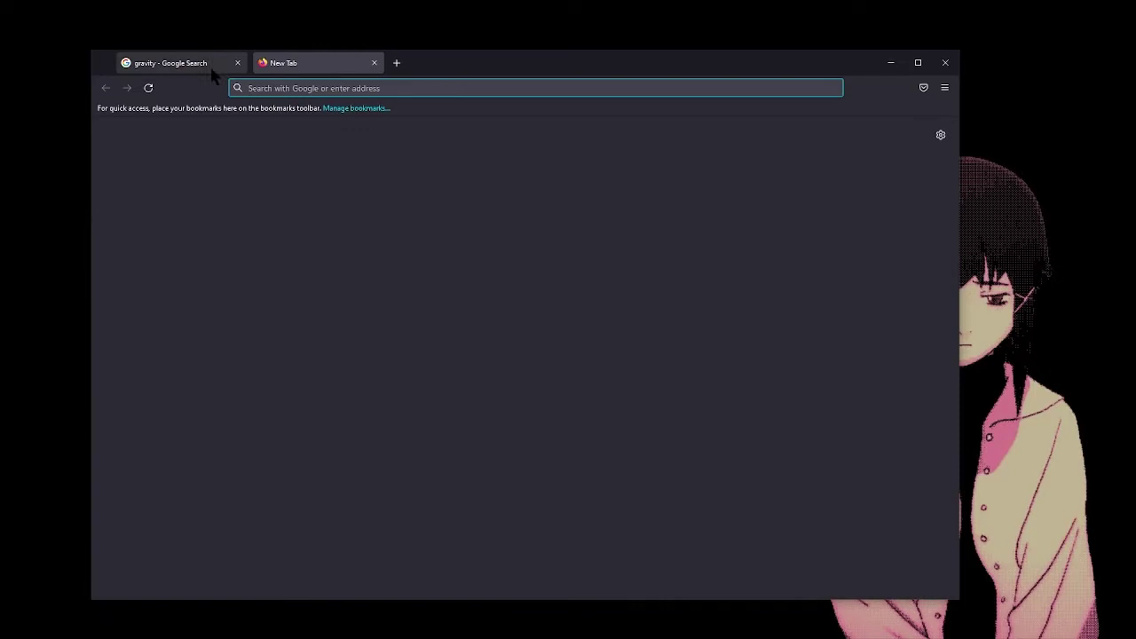
middle_click(210, 64)
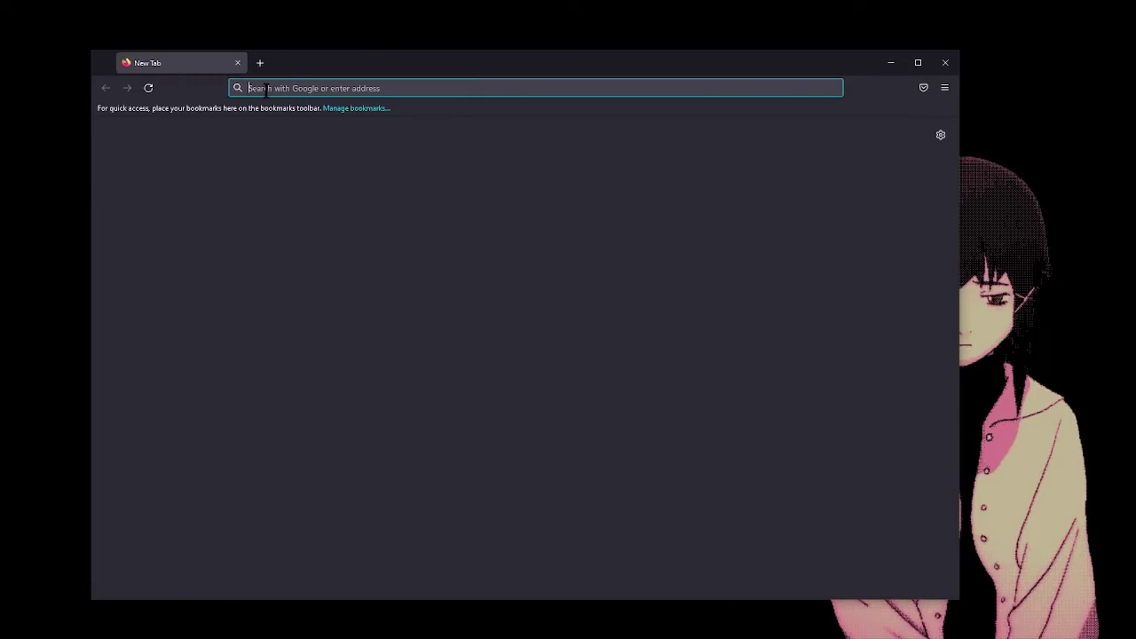
type("brain pop")
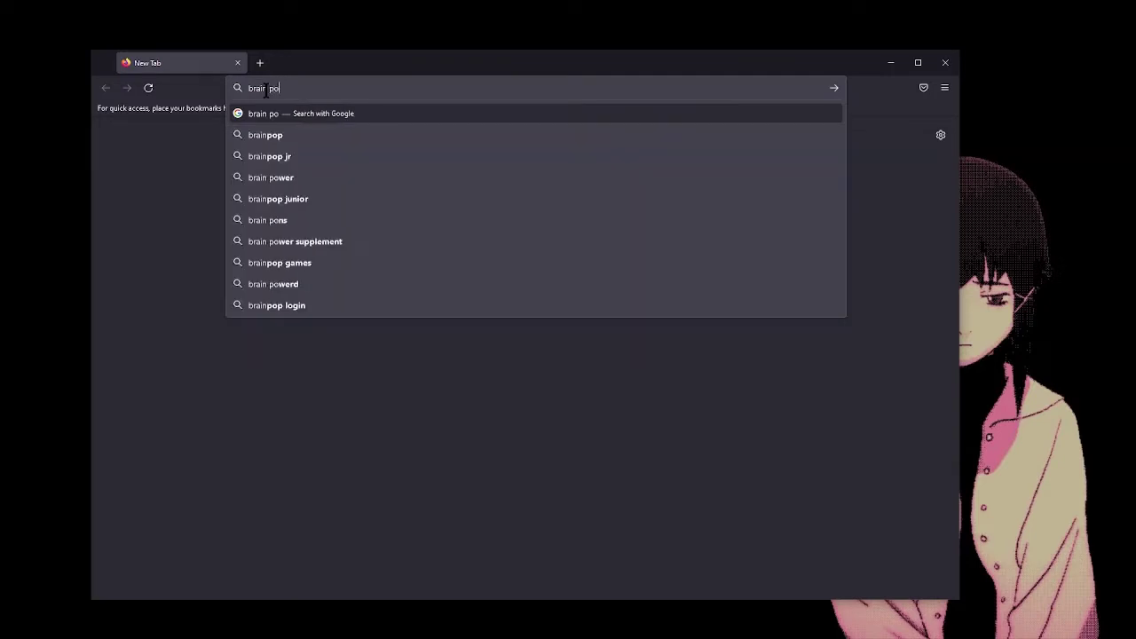
key("Return")
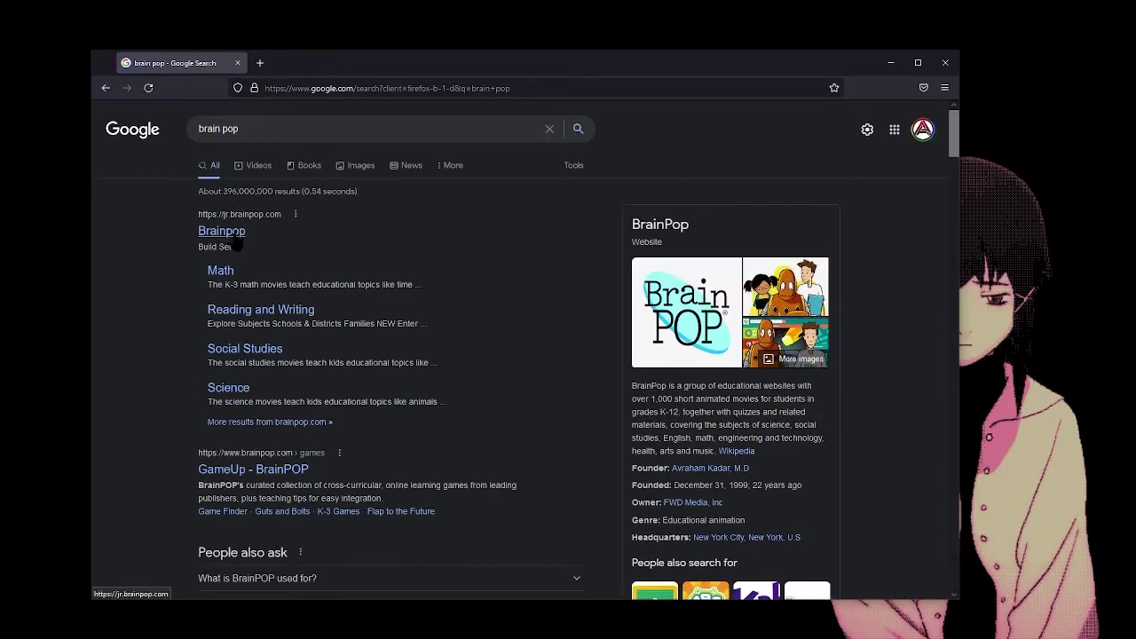
Correct the query to 'brainpop', rerun the search, and switch to image results.
left_click(220, 129)
key("BackSpace")
key("Return")
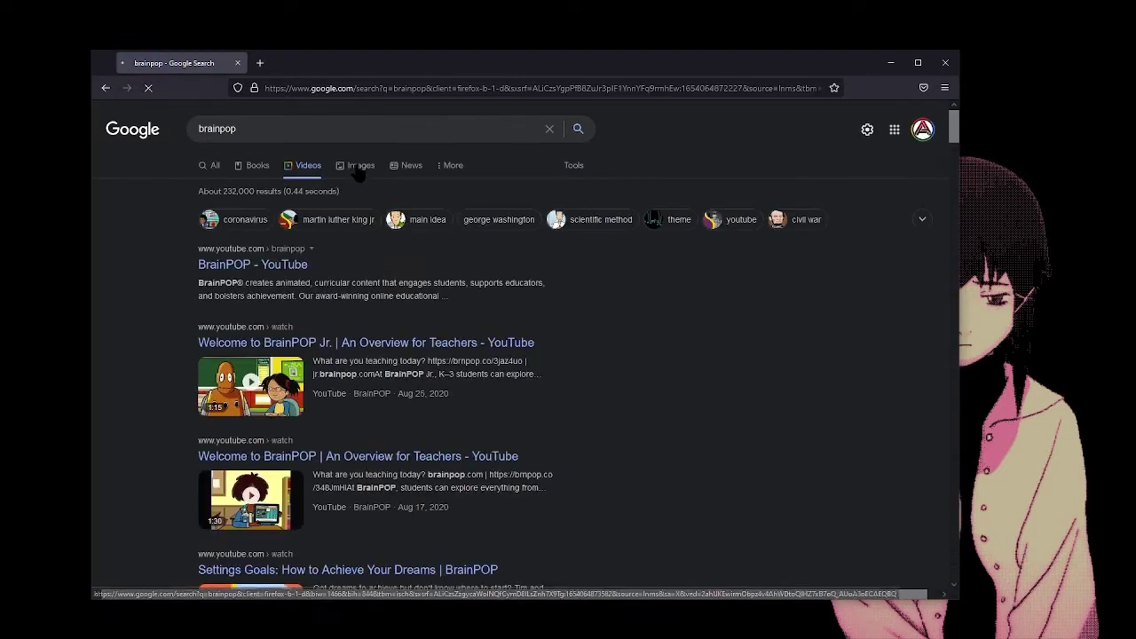
left_click(360, 169)
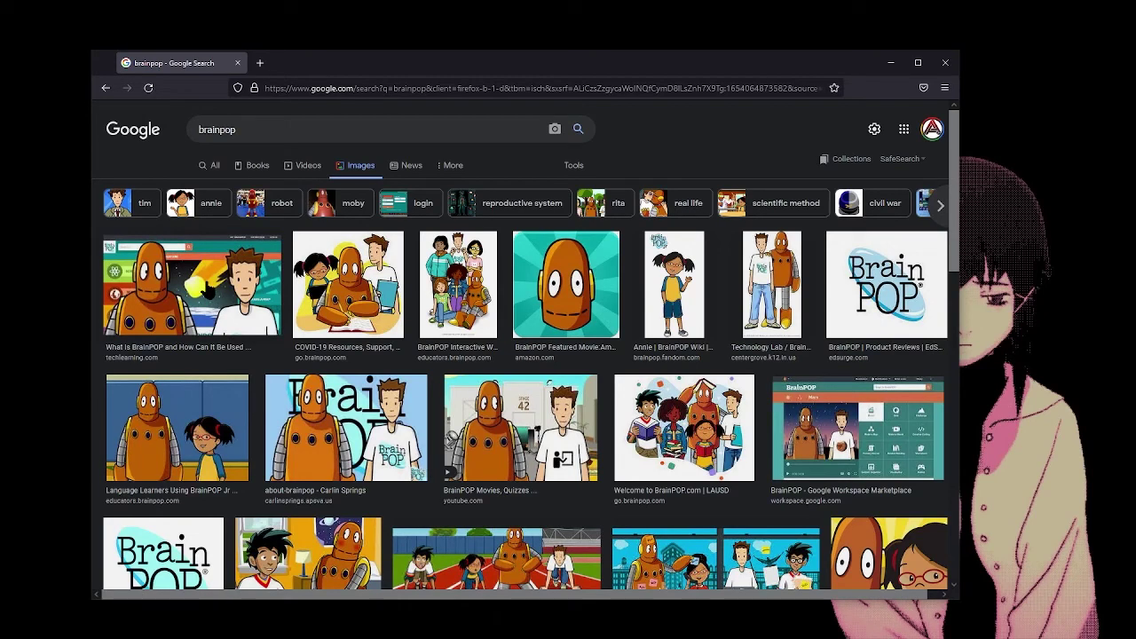
Preview the Workspace Marketplace and 'What is BrainPOP' images, ending on Workspace Marketplace.
left_click(857, 433)
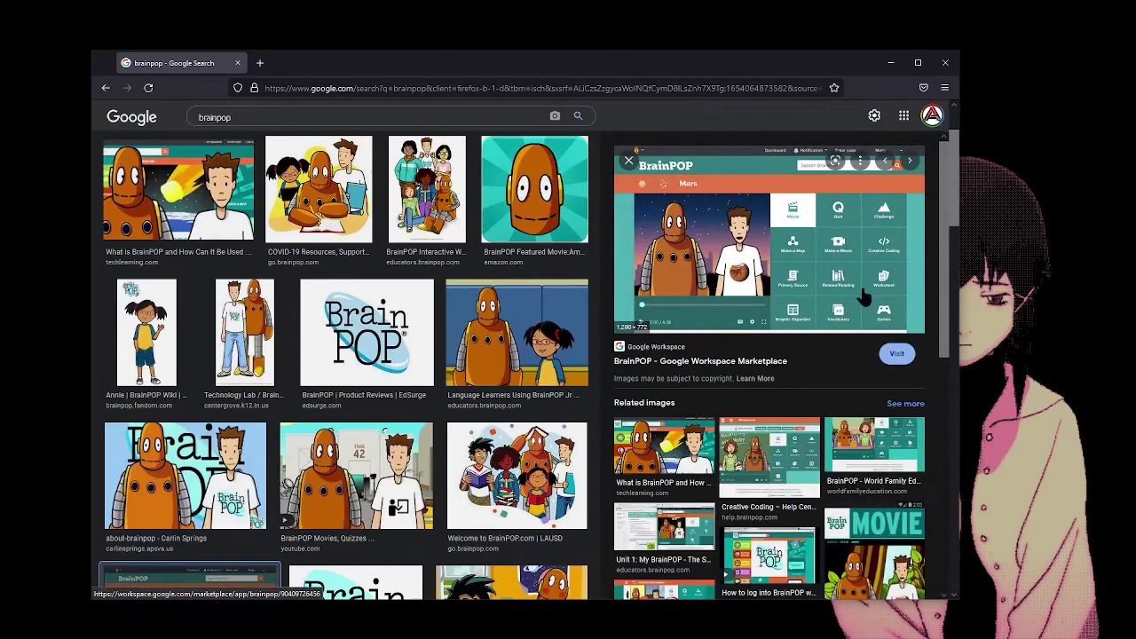
left_click(202, 197)
scroll(266, 213, "down", 2)
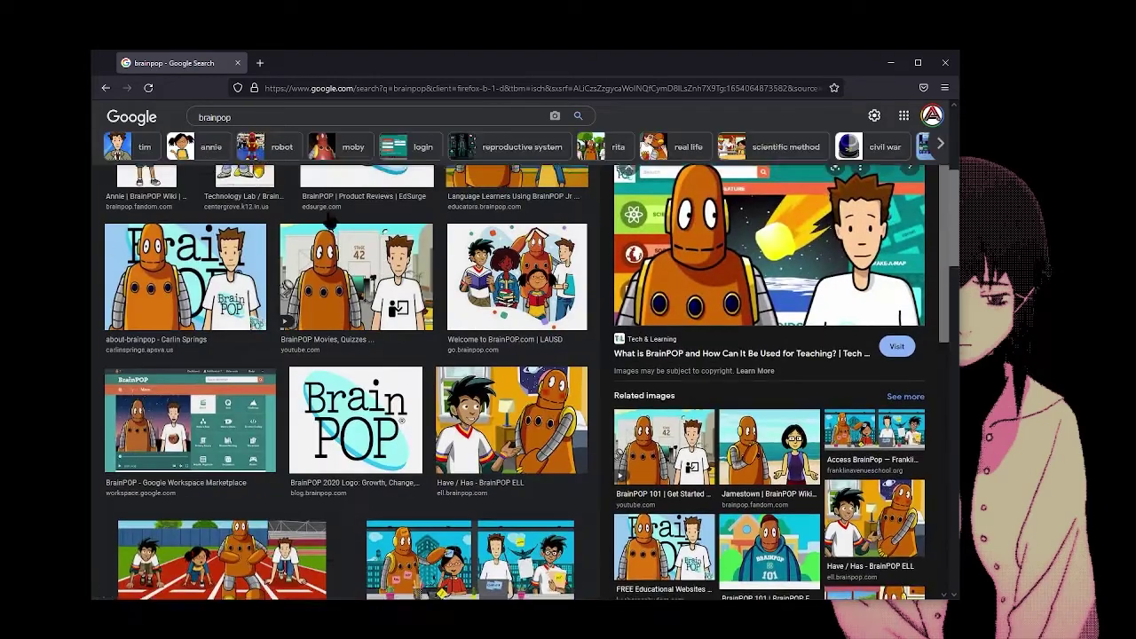
scroll(275, 186, "up", 3)
scroll(488, 346, "down", 3)
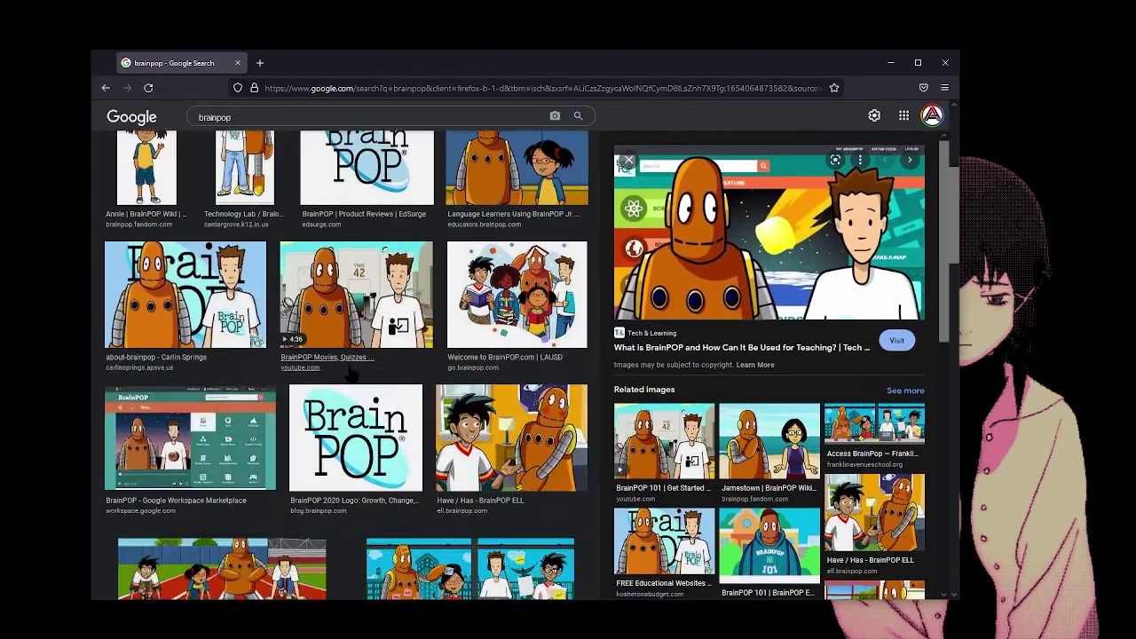
left_click(189, 439)
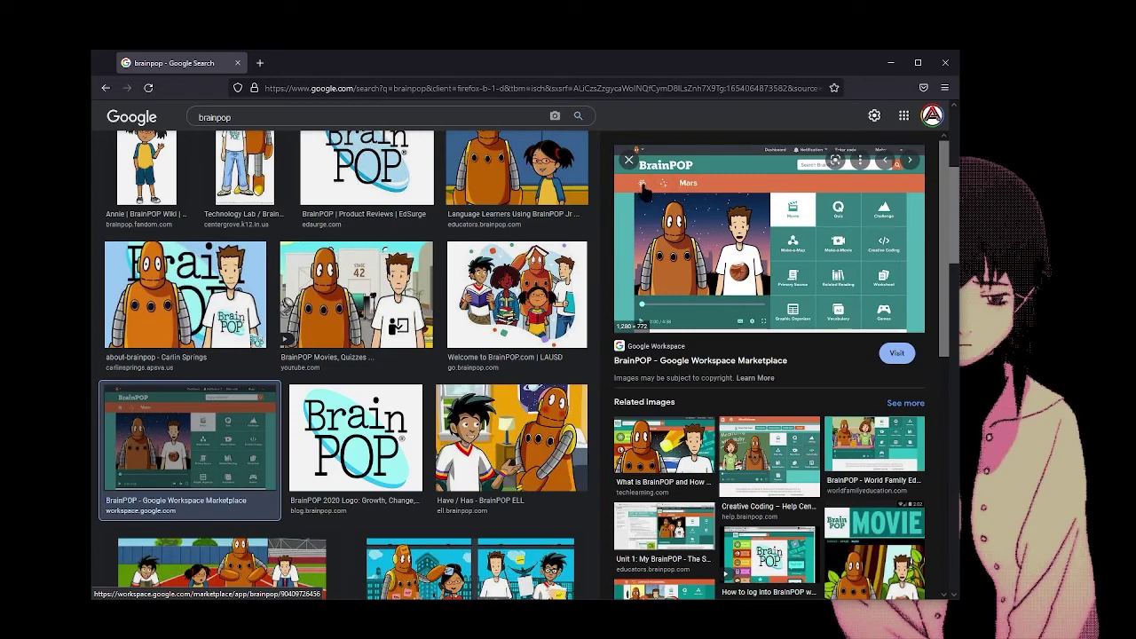
scroll(444, 292, "down", 2)
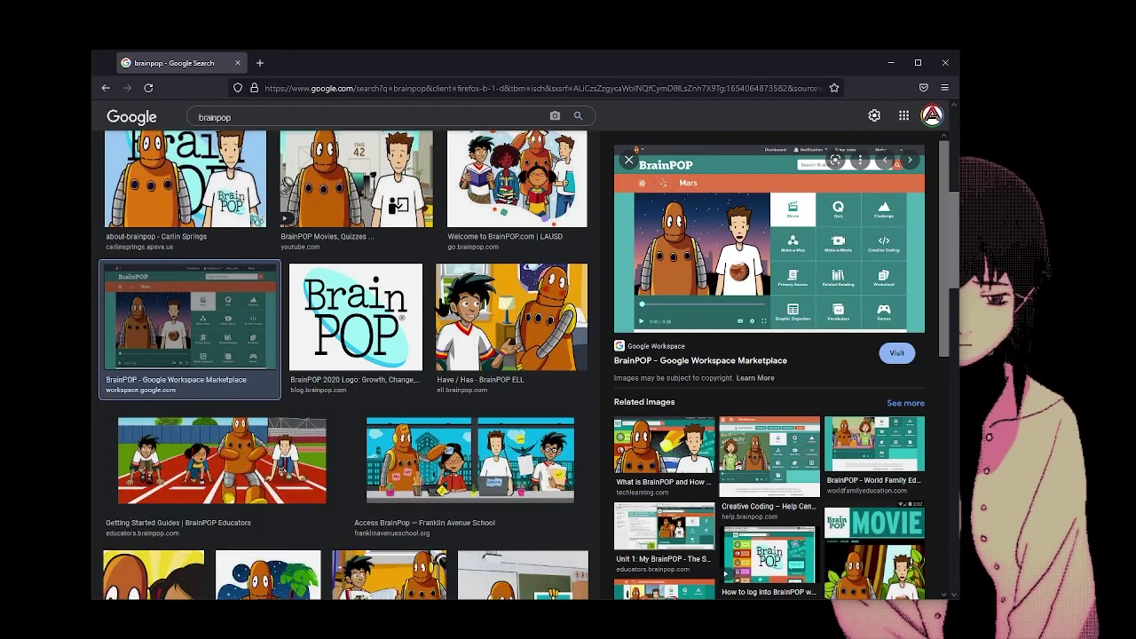
scroll(406, 315, "down", 2)
scroll(407, 315, "down", 3)
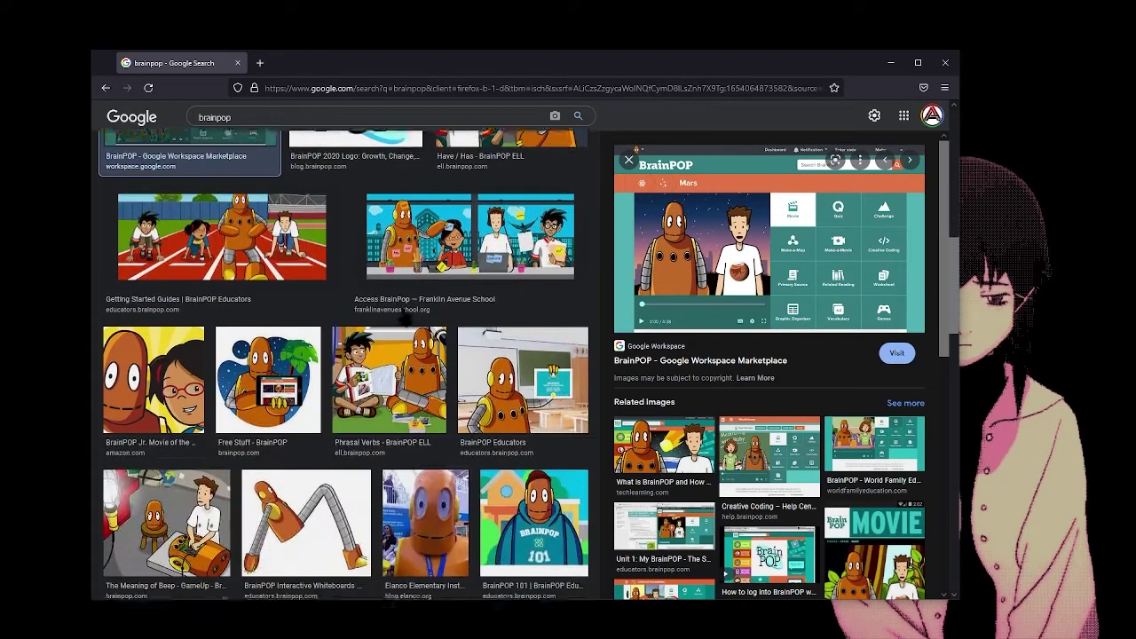
Preview Getting Started, Whiteboards, Meaning of Beep and LAUSD images, ending on 'What is BrainPOP'.
left_click(249, 240)
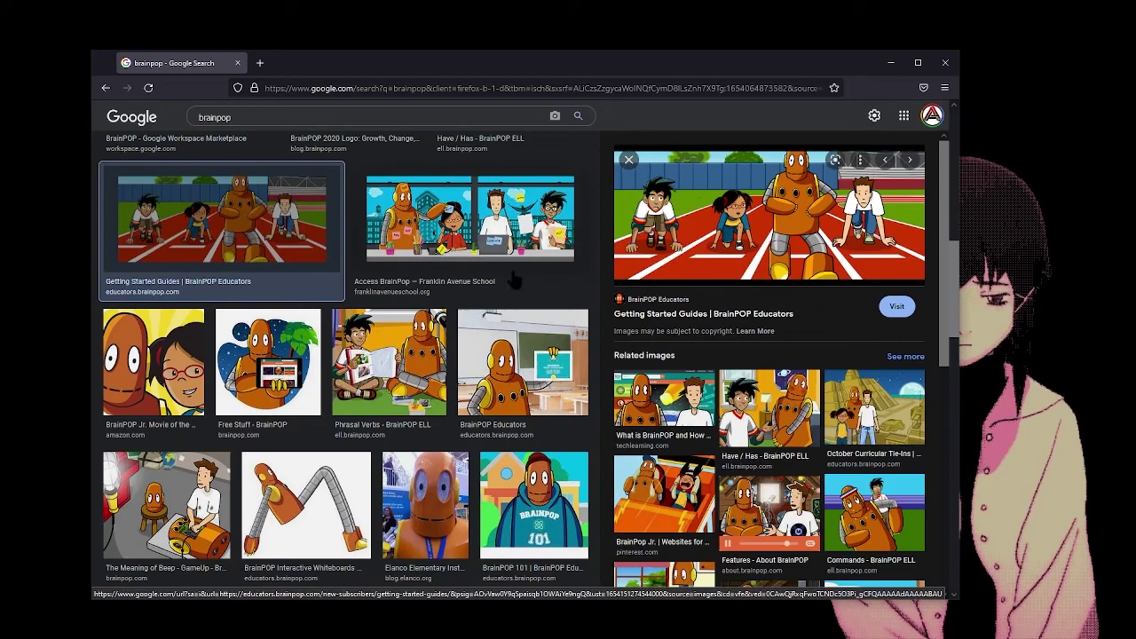
scroll(310, 399, "down", 3)
scroll(311, 399, "down", 3)
scroll(311, 399, "down", 3)
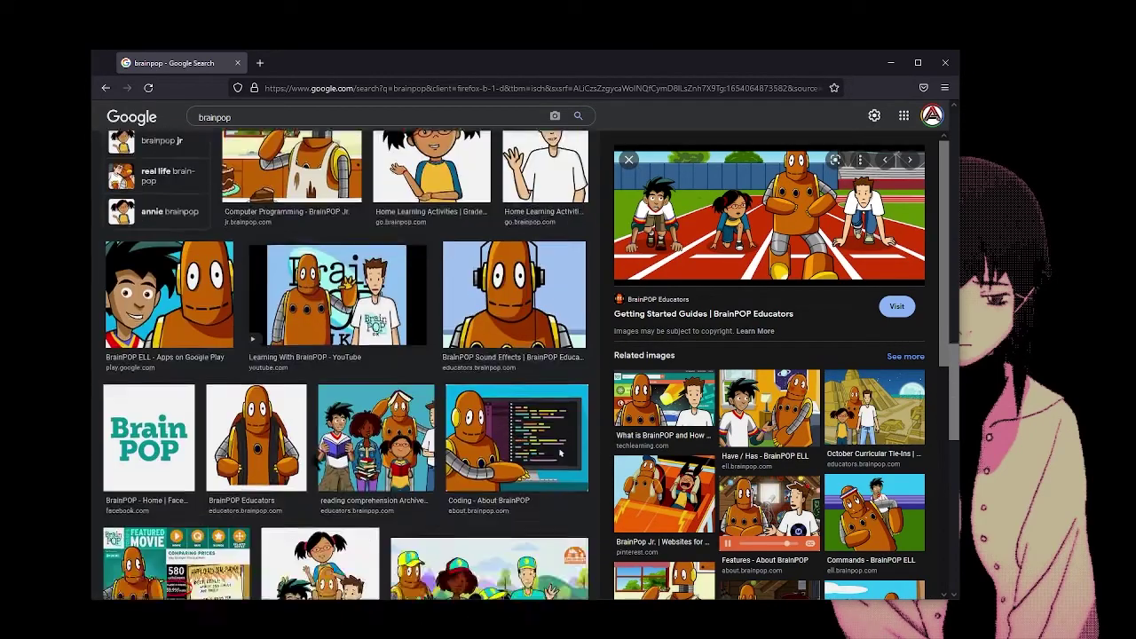
scroll(310, 399, "down", 2)
scroll(533, 337, "down", 3)
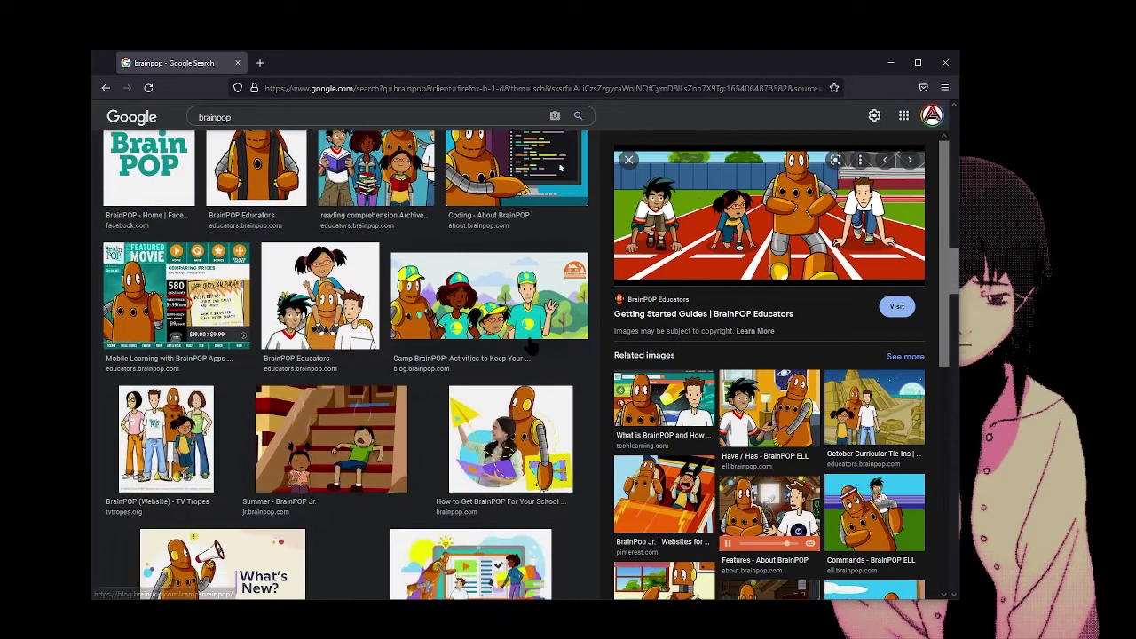
scroll(532, 346, "down", 3)
scroll(533, 346, "up", 8)
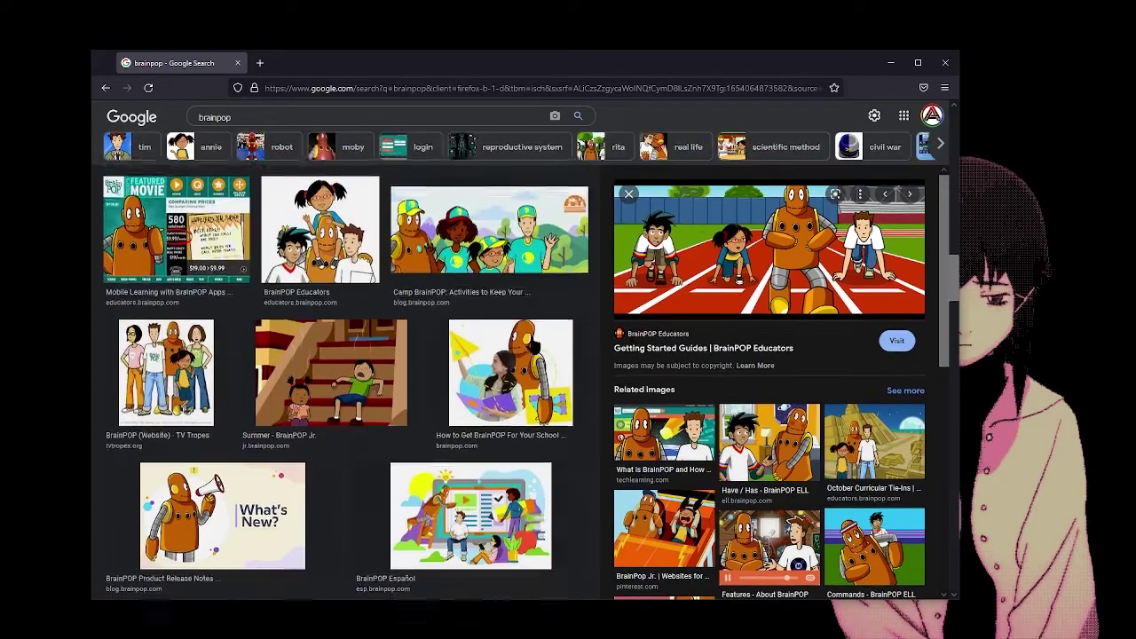
scroll(559, 231, "up", 3)
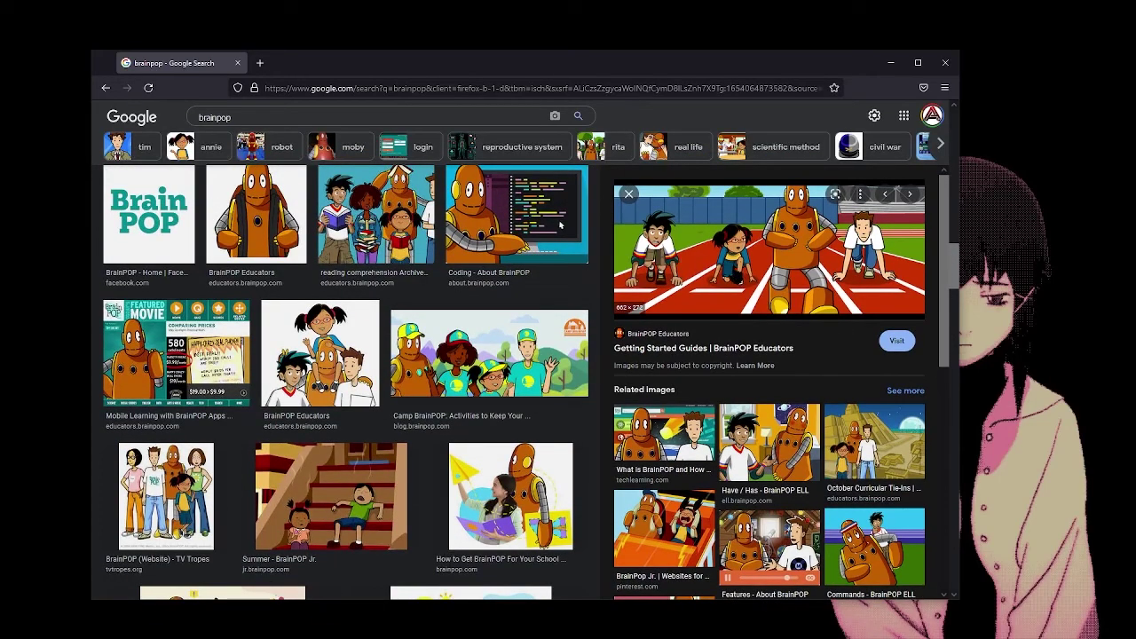
scroll(387, 317, "up", 5)
scroll(387, 318, "up", 5)
scroll(373, 332, "up", 3)
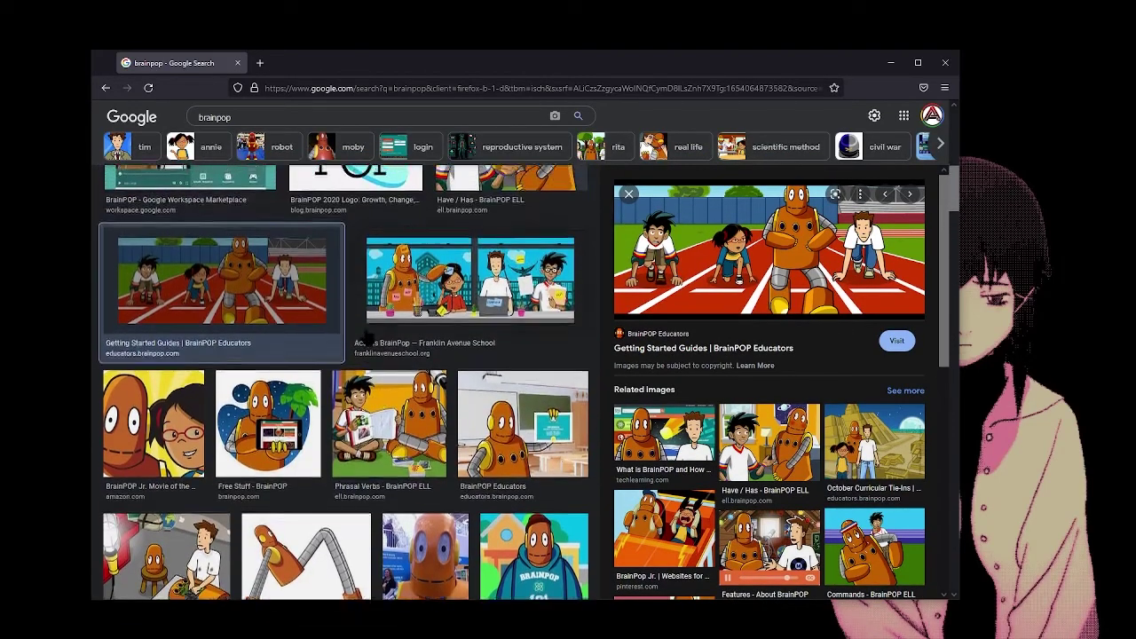
scroll(364, 332, "down", 1)
left_click(310, 475)
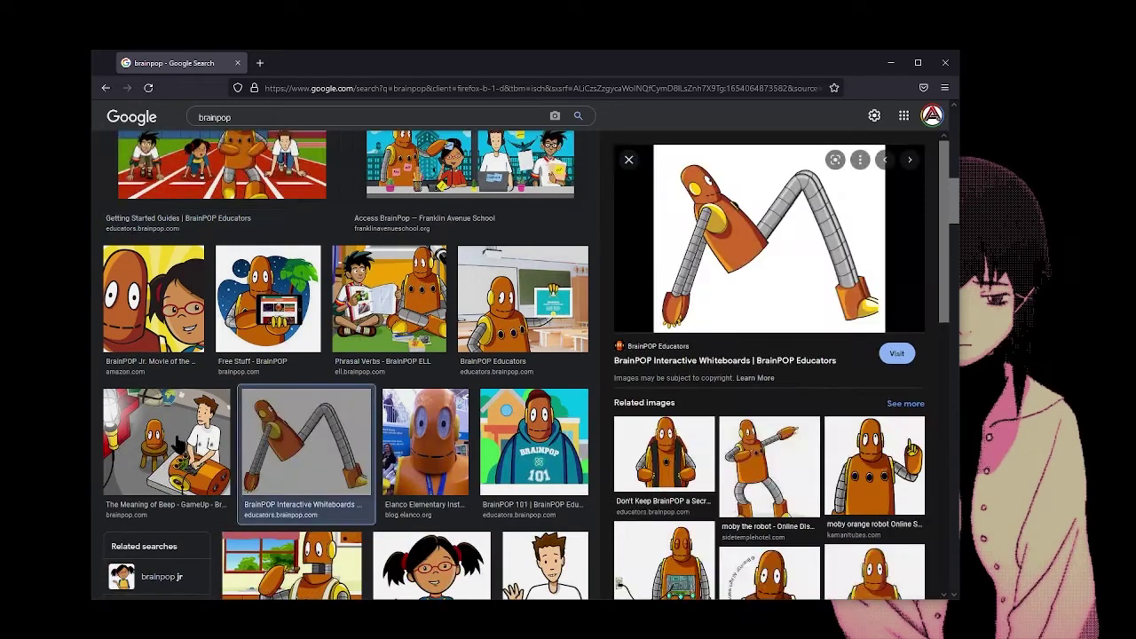
left_click(173, 443)
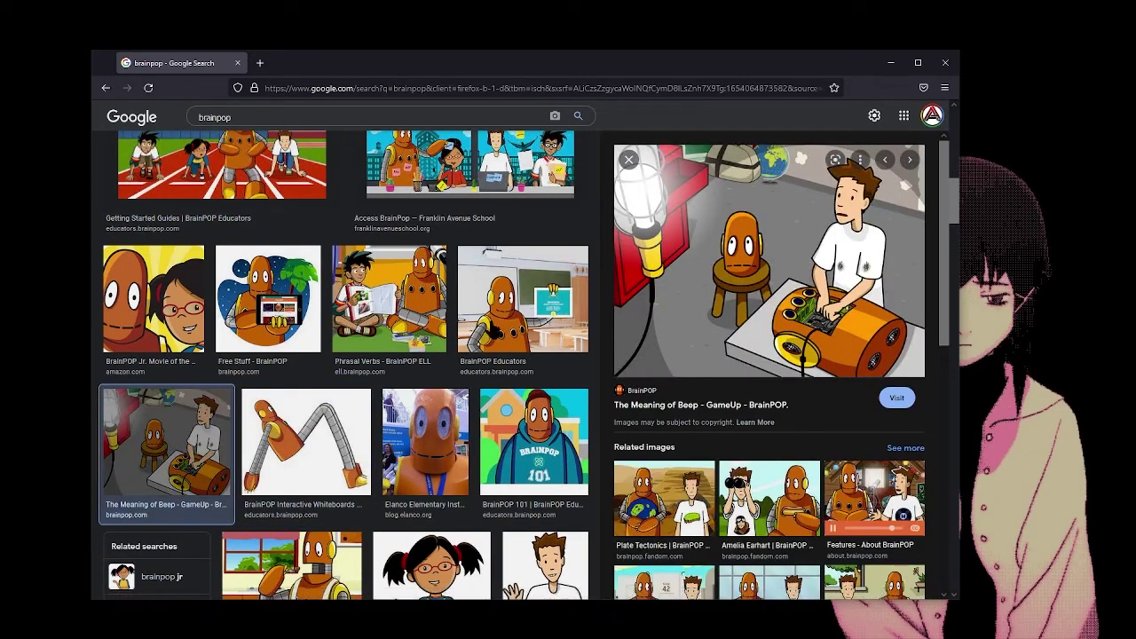
scroll(395, 333, "up", 2)
scroll(395, 333, "up", 1)
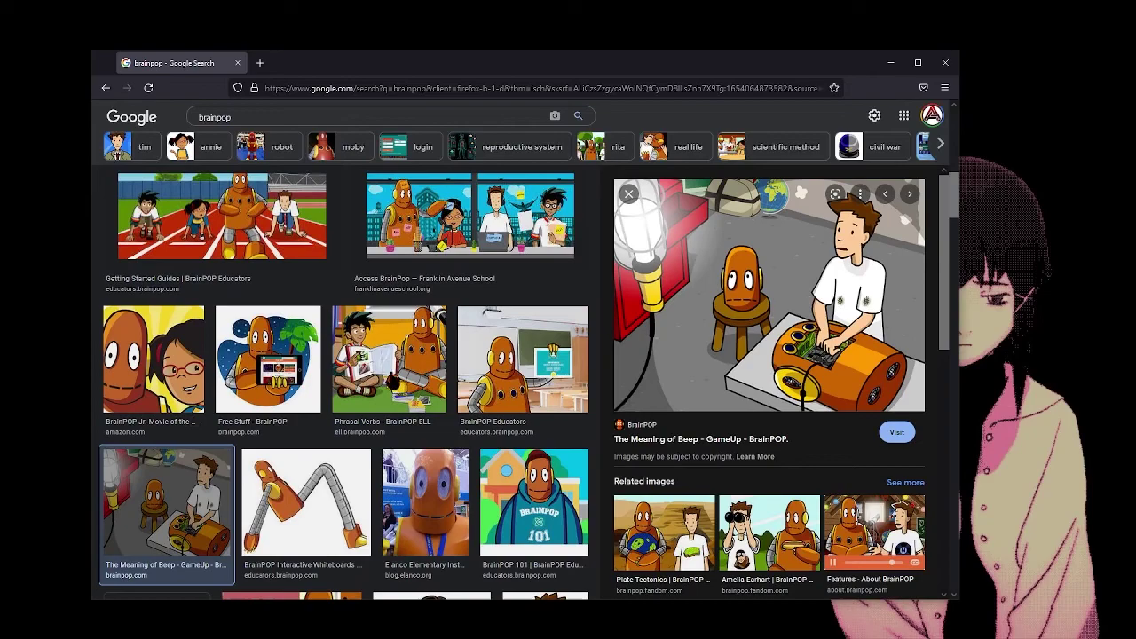
scroll(395, 355, "up", 3)
scroll(395, 355, "up", 2)
scroll(395, 355, "up", 3)
scroll(395, 355, "up", 2)
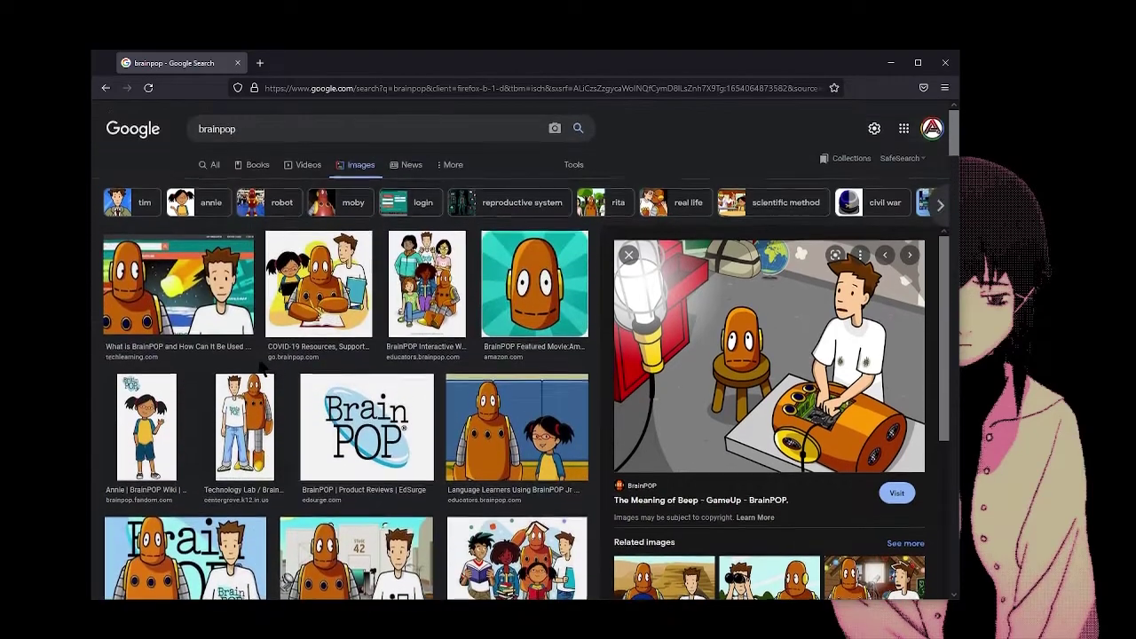
scroll(369, 380, "down", 1)
left_click(516, 389)
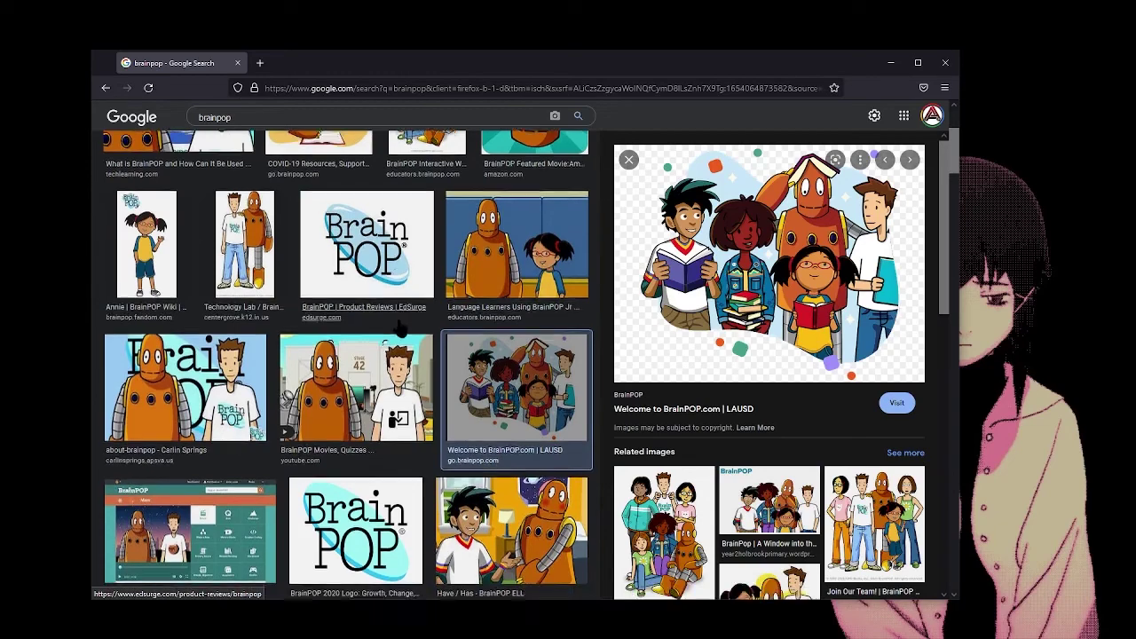
scroll(399, 355, "up", 3)
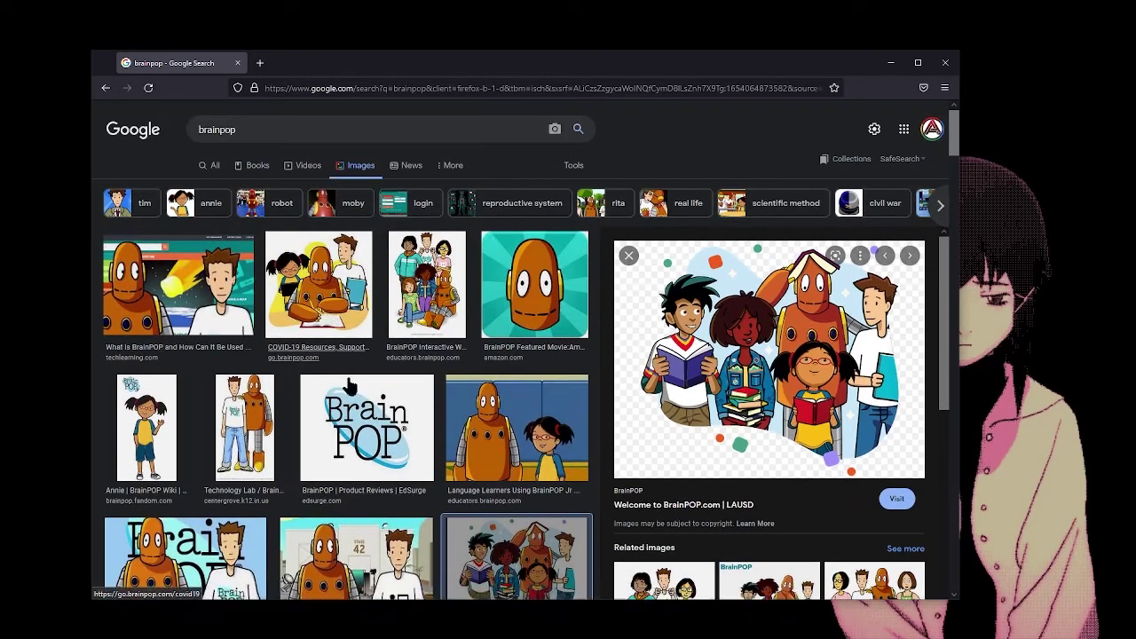
left_click(182, 293)
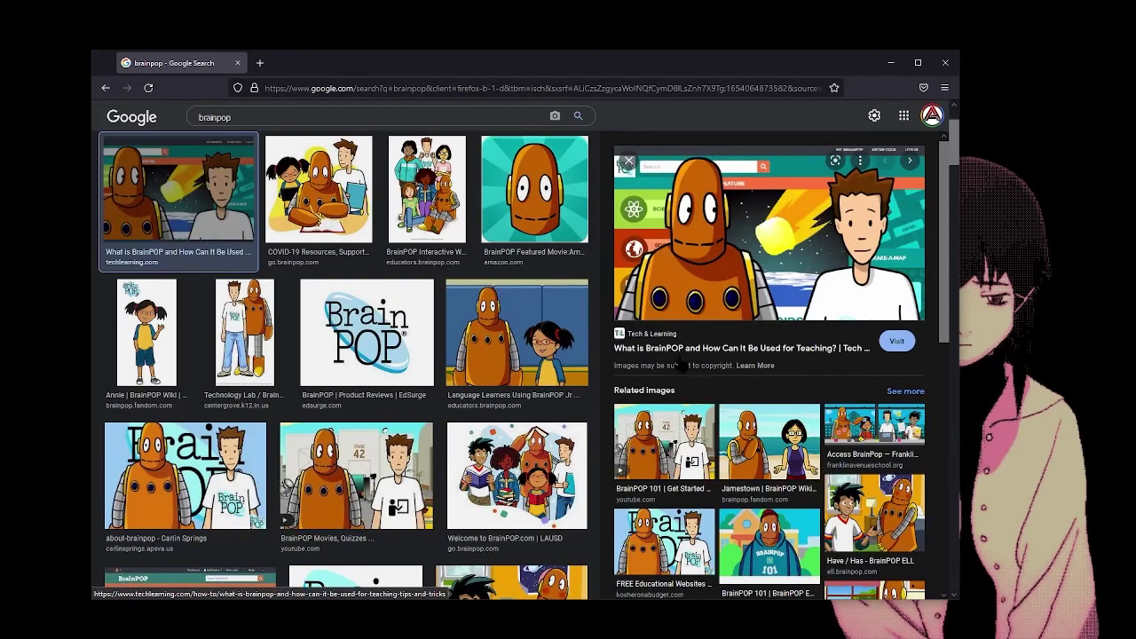